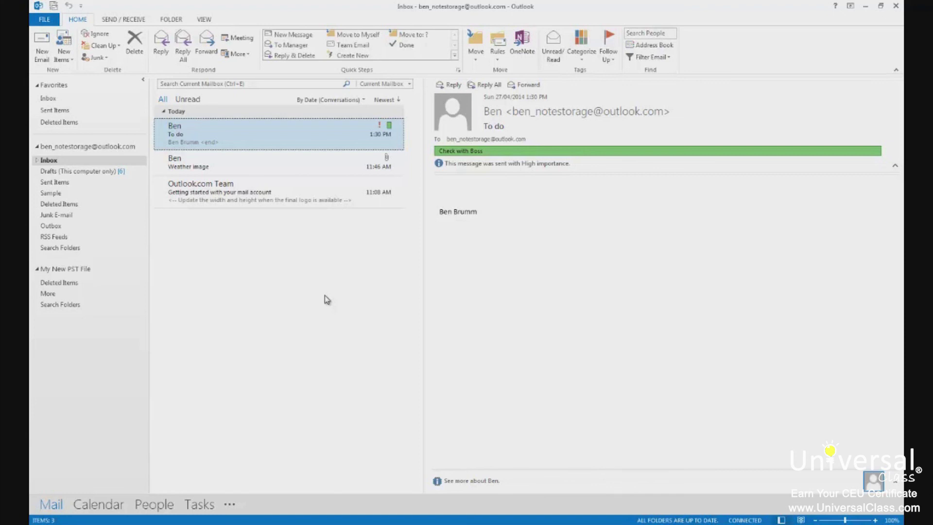
- Switch from Mail to the Tasks view and start a new blank task
click(198, 504)
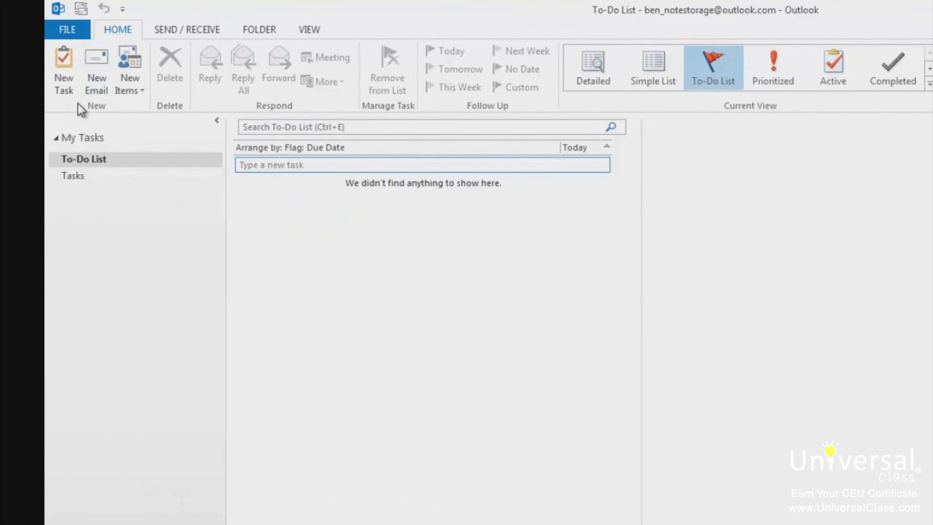
click(62, 79)
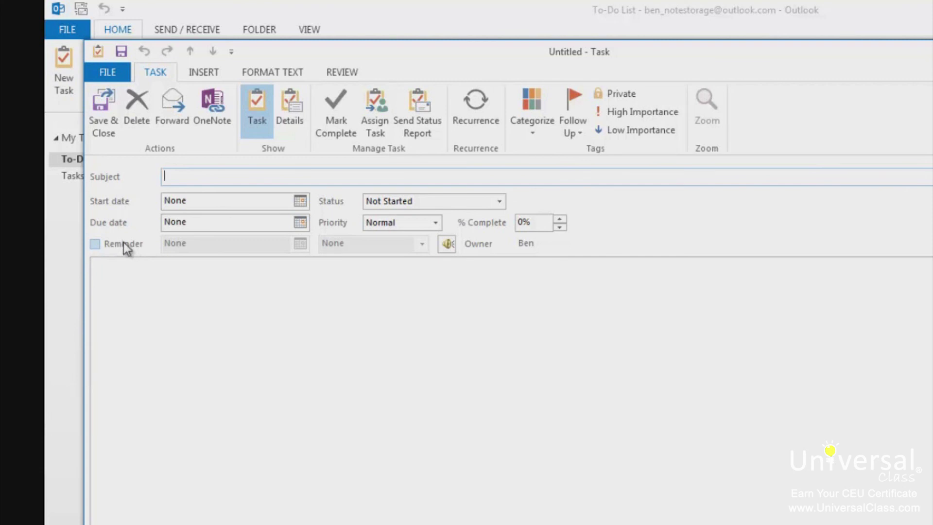
- Enter the subject 'Finish report' and set the due date to 30 April 2014
click(173, 293)
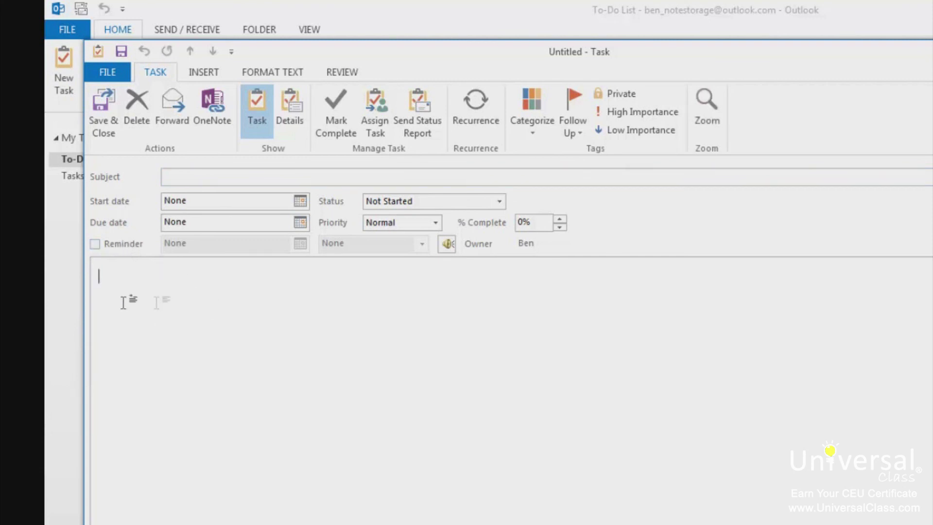
click(190, 181)
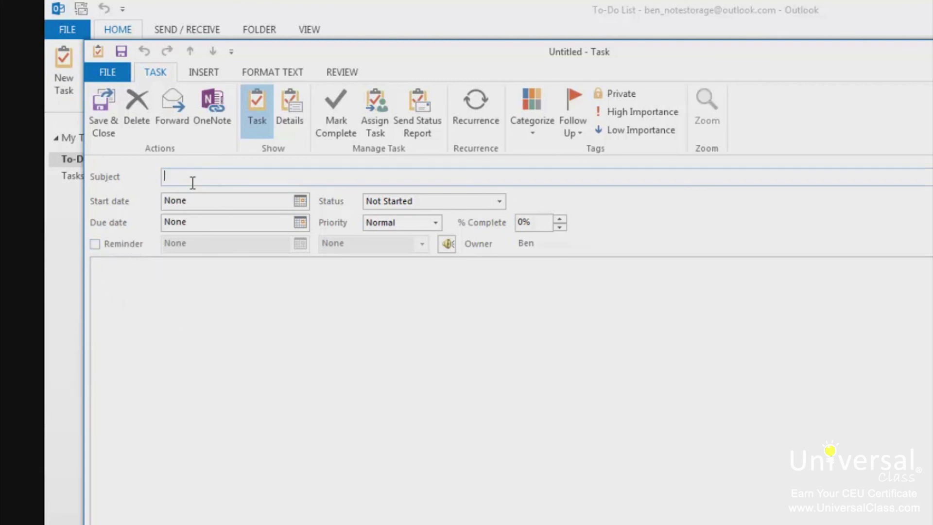
text(Finish report)
click(300, 222)
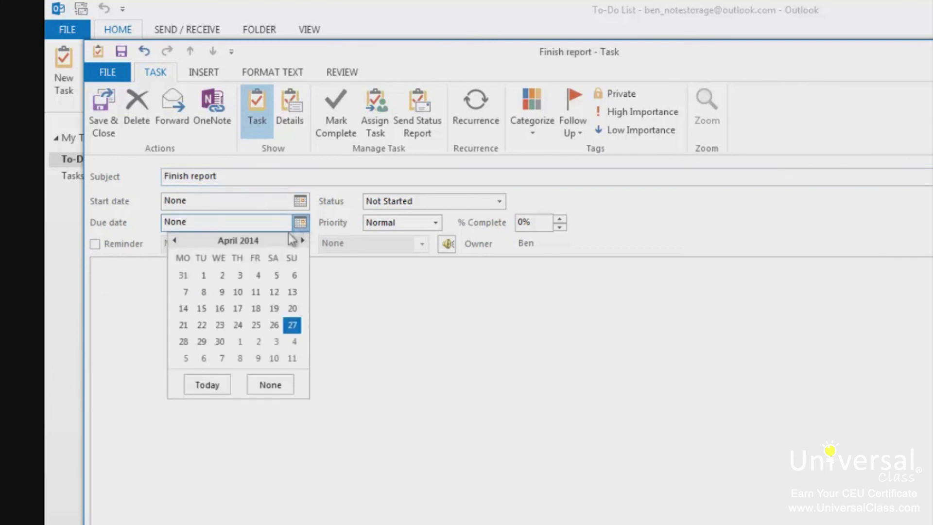
click(219, 341)
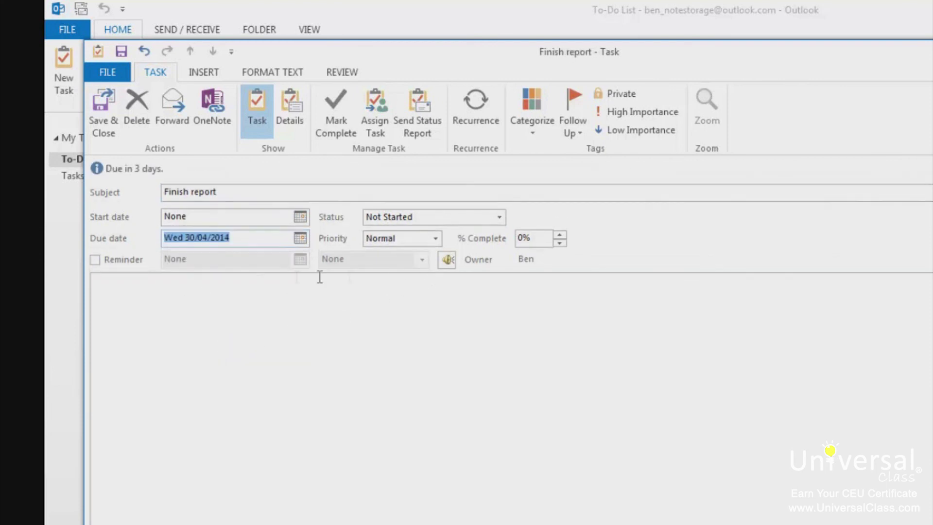
- Turn on an 11:00 AM reminder and save the Finish report task
click(124, 258)
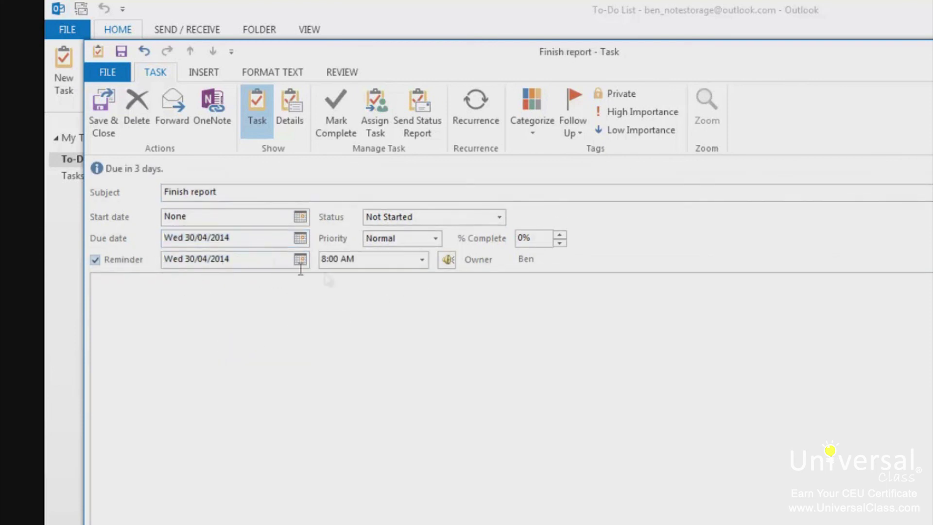
click(422, 260)
click(366, 358)
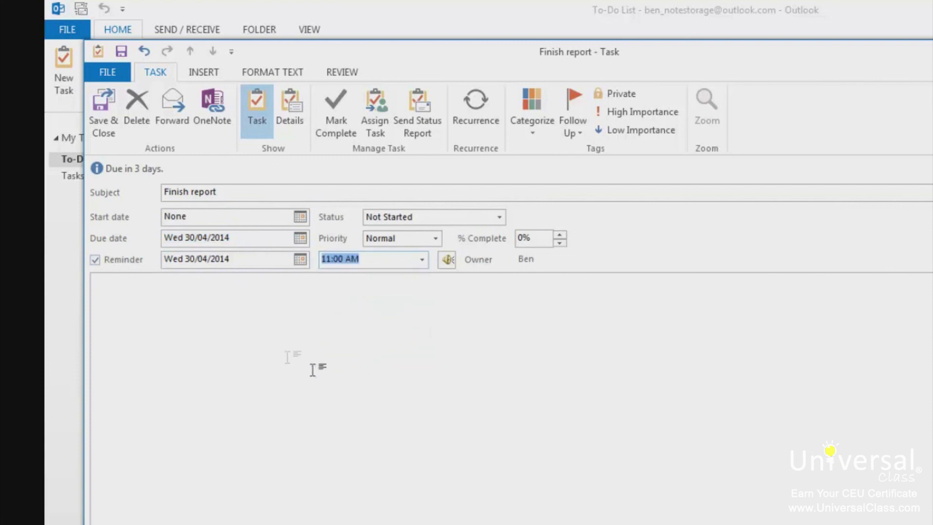
click(190, 338)
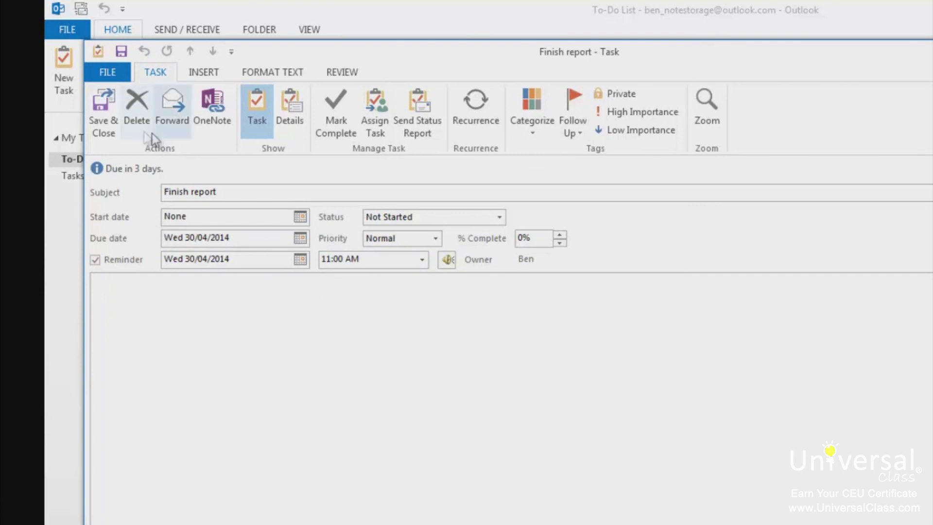
click(91, 119)
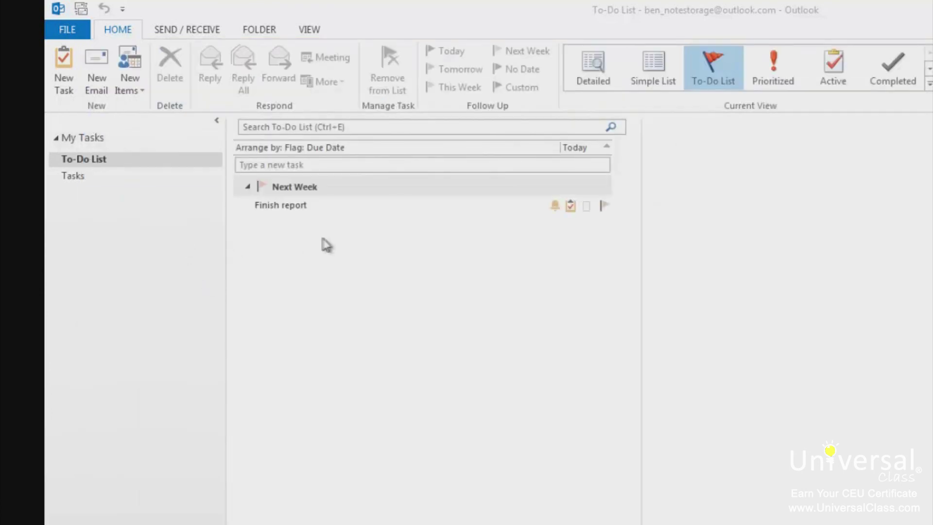
- Open the Finish report task and mark it complete
click(304, 205)
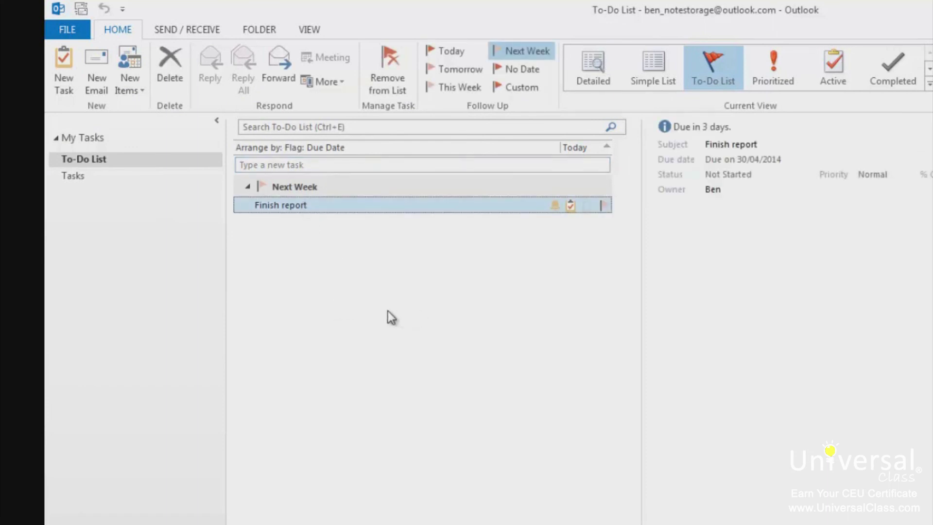
double_click(346, 206)
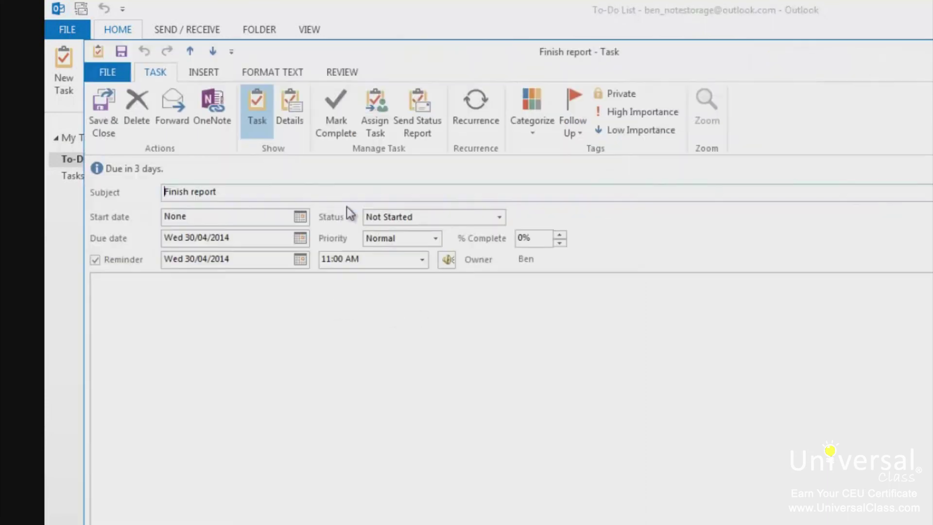
click(326, 113)
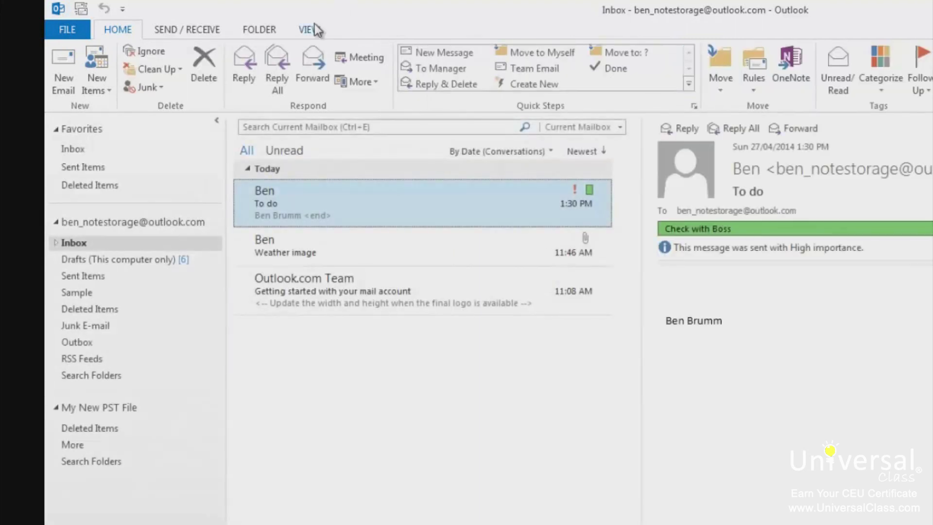
- Show the Tasks list in the To-Do Bar from the View tab
click(310, 30)
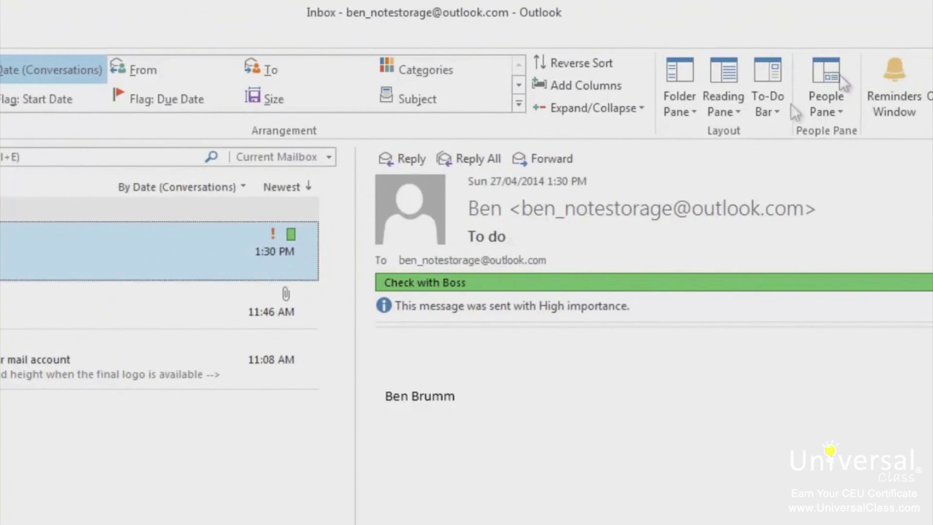
click(771, 86)
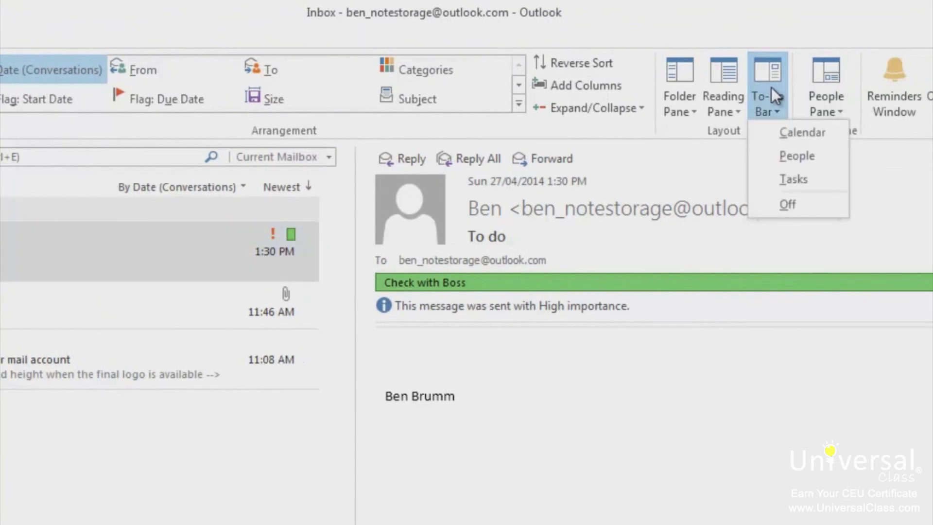
click(794, 179)
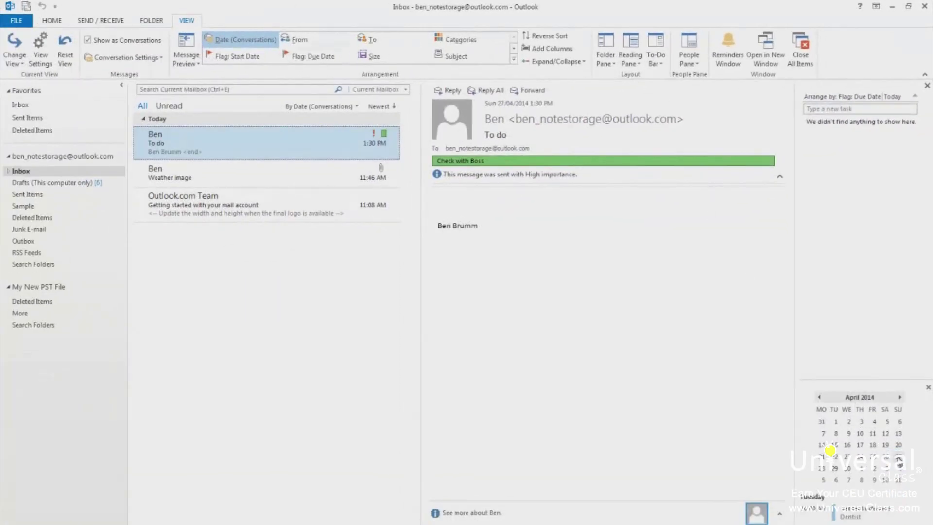
- Pick a date in the To-Do Bar calendar, then return to the Inbox view
click(899, 464)
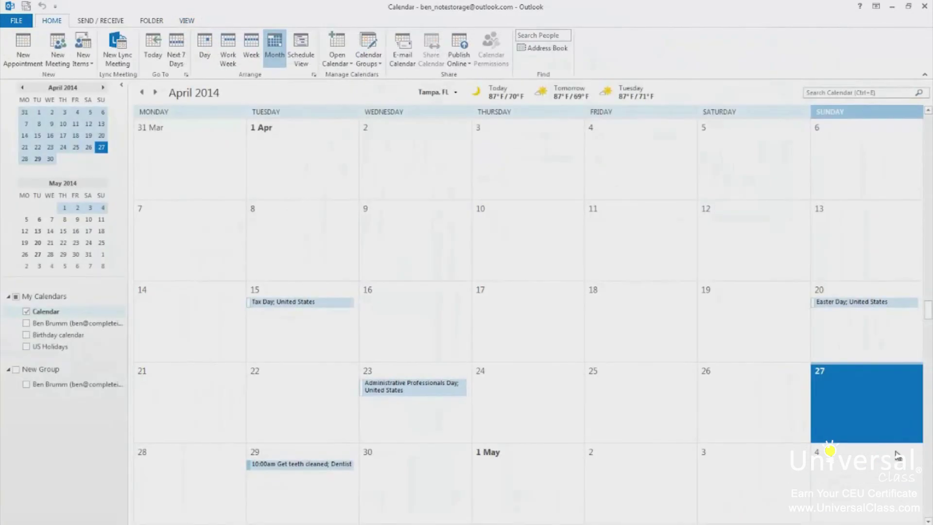
key(ctrl+1)
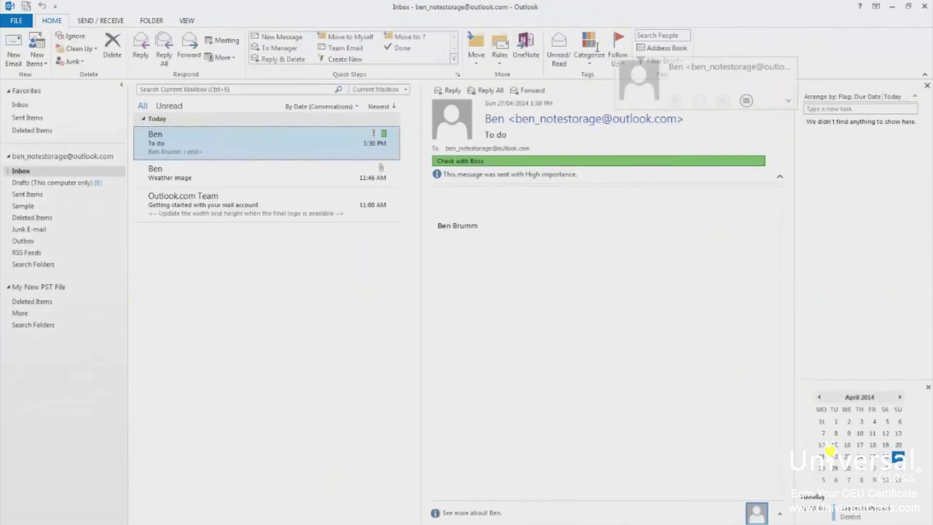
click(187, 21)
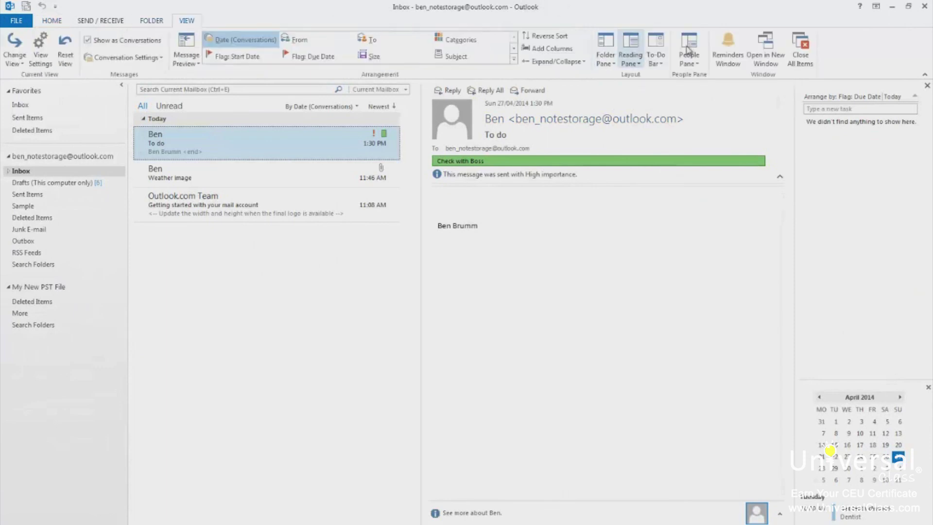
- Add the People section to the To-Do Bar and add the searched contact to Favorites
click(660, 49)
click(665, 88)
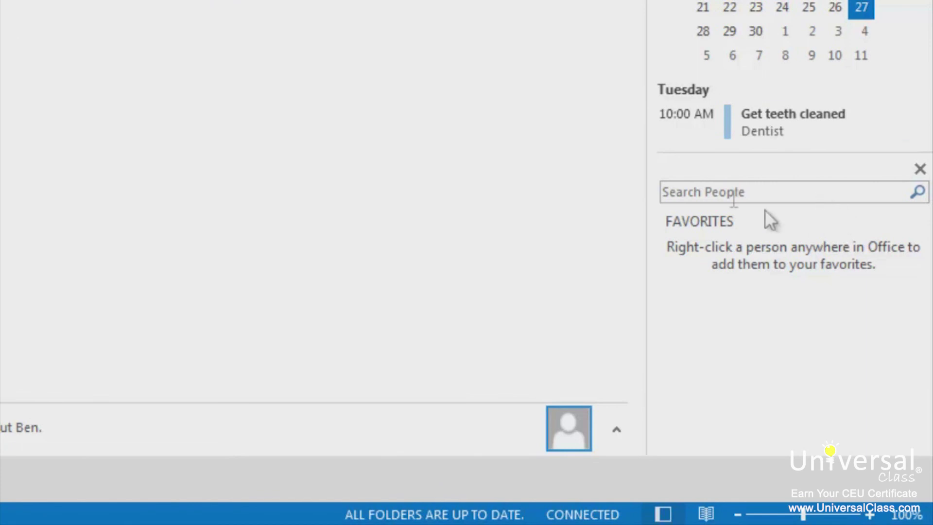
click(750, 192)
text(John)
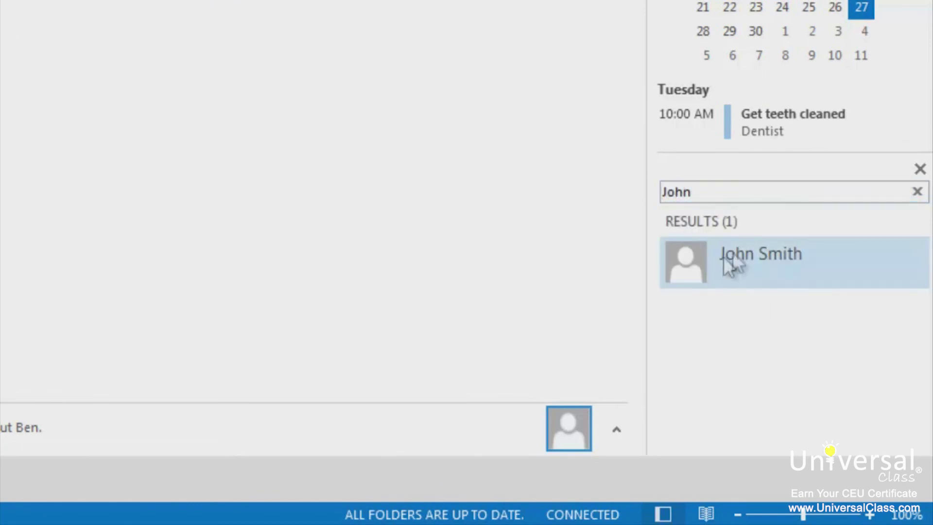
right_click(755, 266)
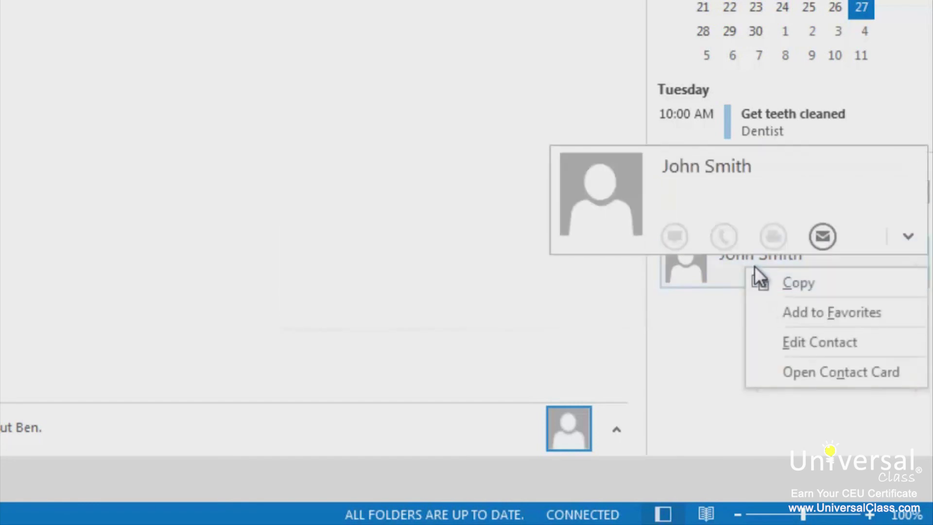
click(879, 316)
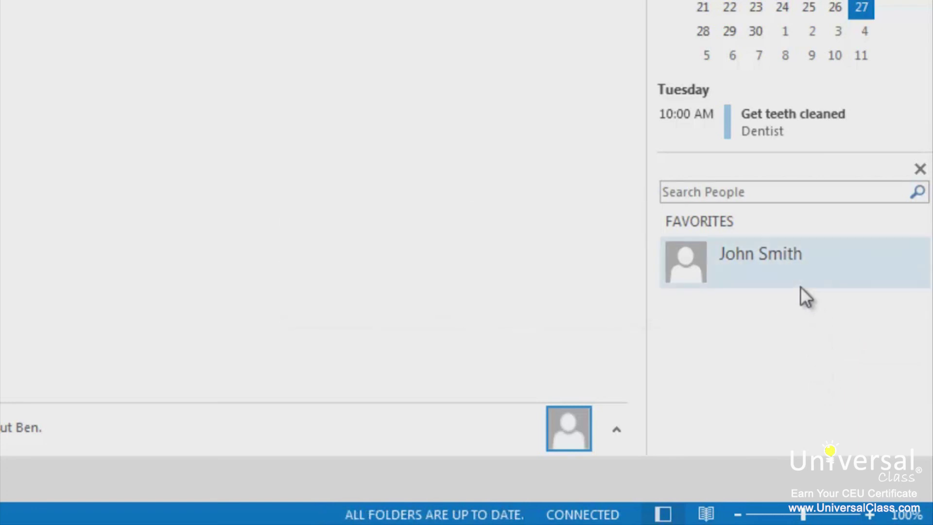
mouse_move(790, 262)
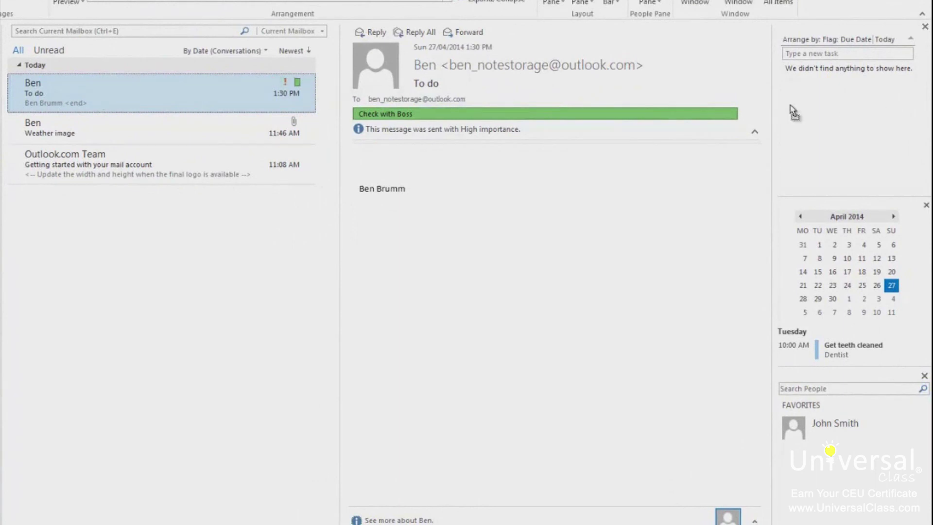
- Drag the To do message onto the task list to flag it, then start a new task
drag(794, 111, 795, 111)
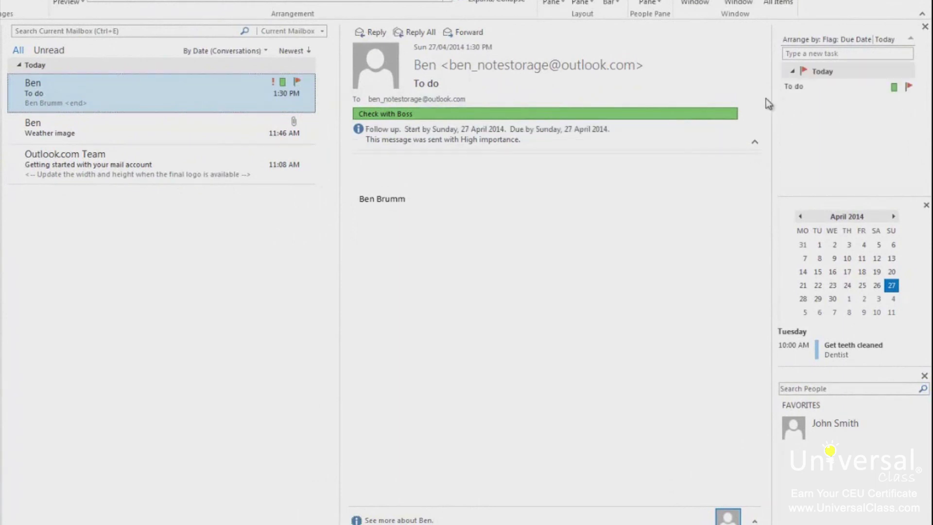
right_click(801, 99)
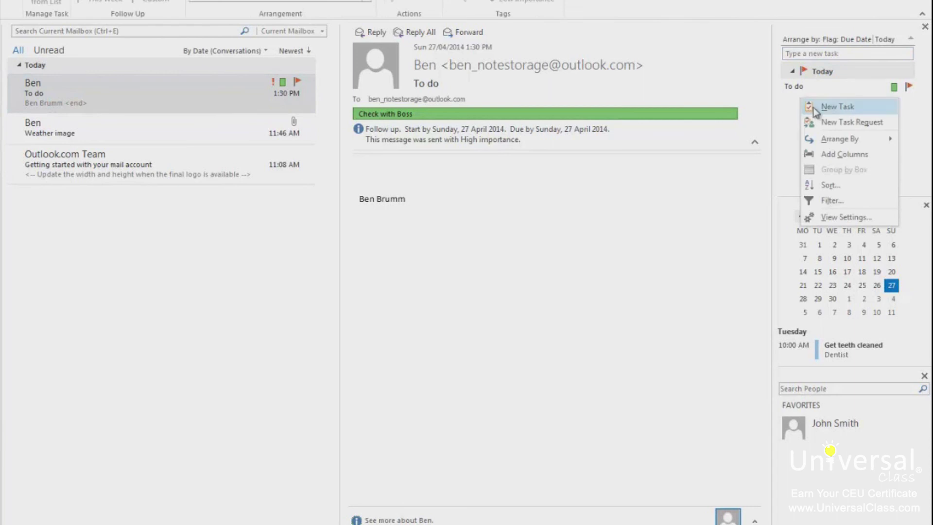
click(814, 111)
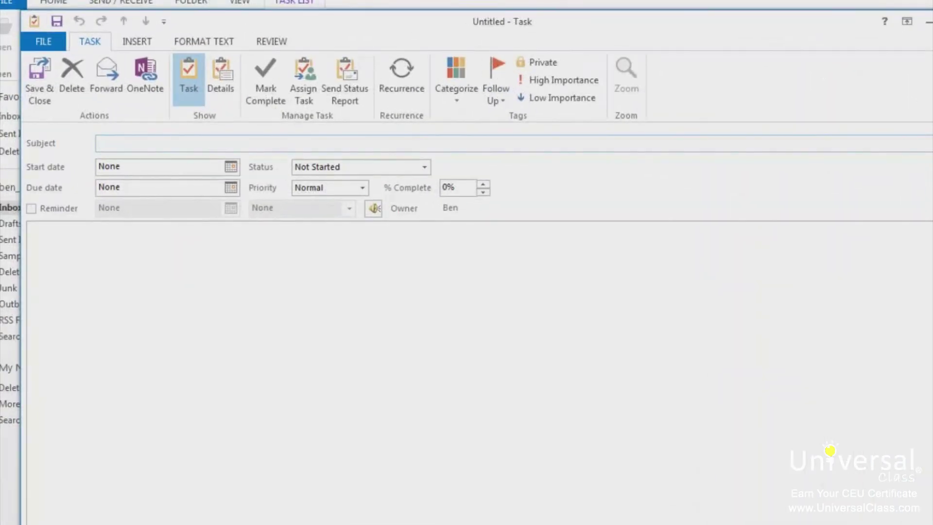
- Name the task 'Check data is updated' and make it recur monthly on day 27
text(Check data is updated)
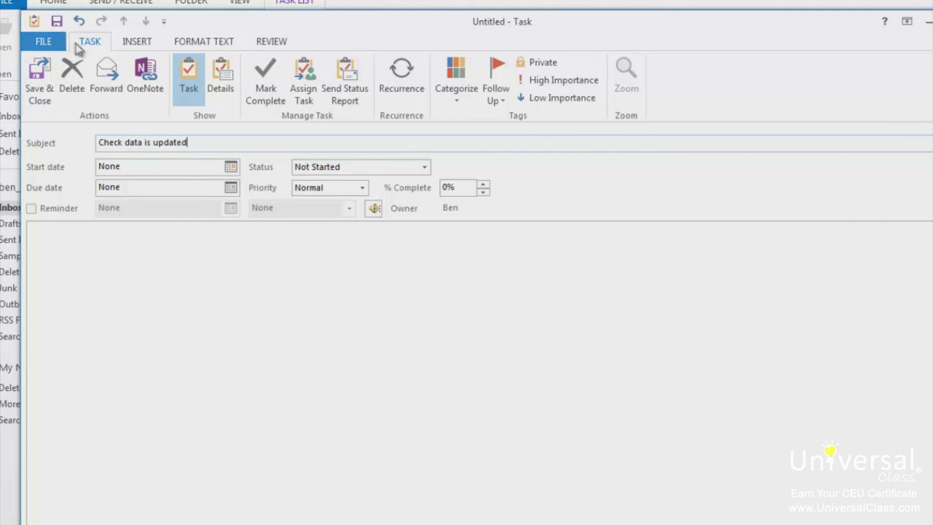
click(409, 87)
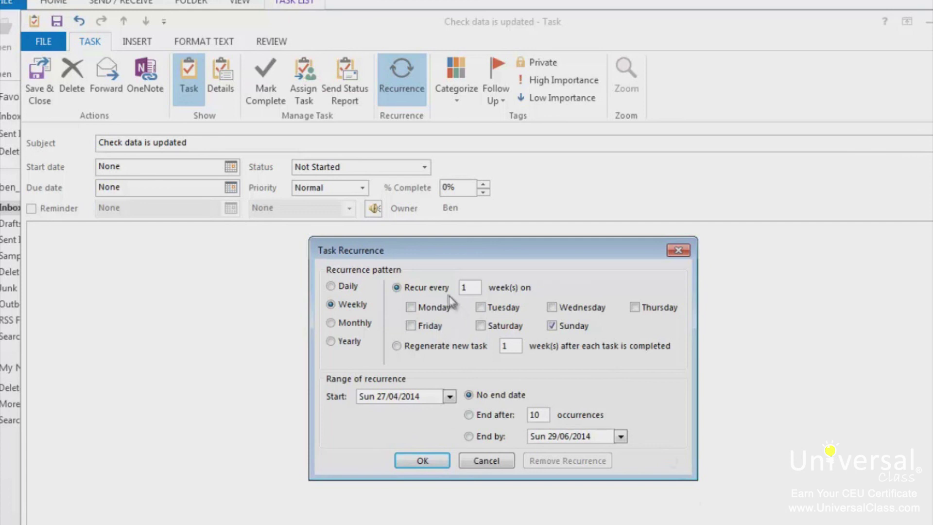
click(356, 322)
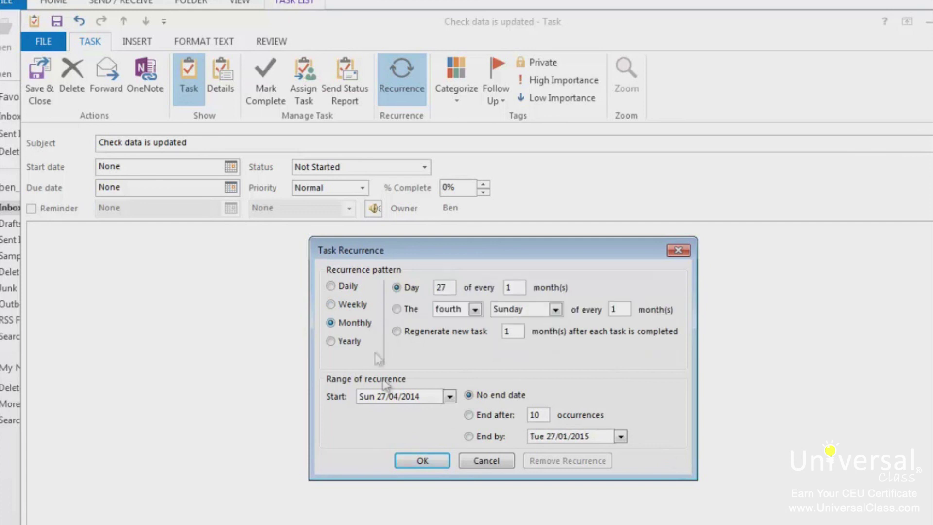
click(436, 459)
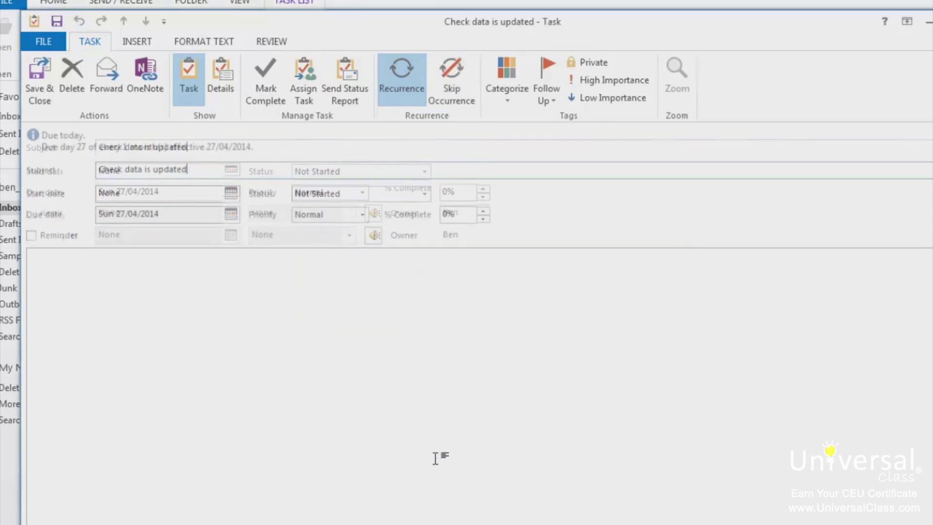
click(369, 421)
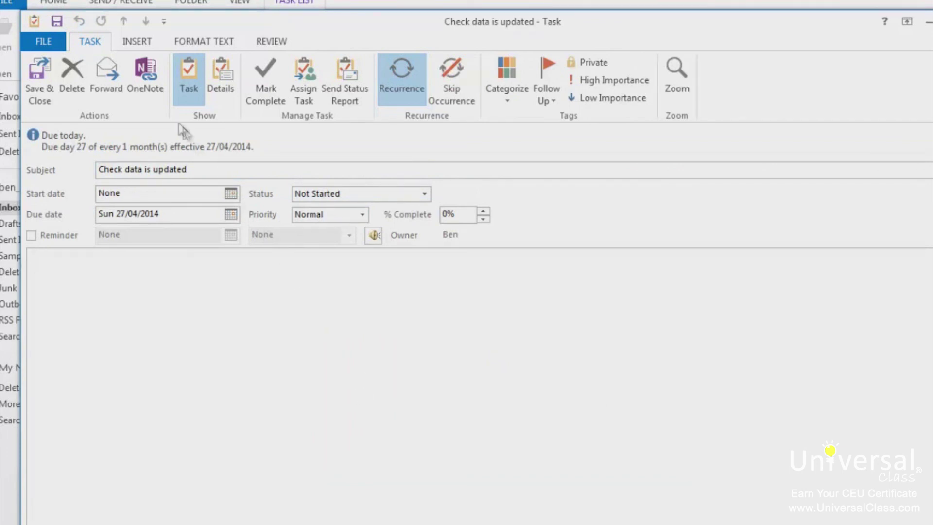
- Convert the Check data is updated task into an assignment, then save and close it
click(309, 97)
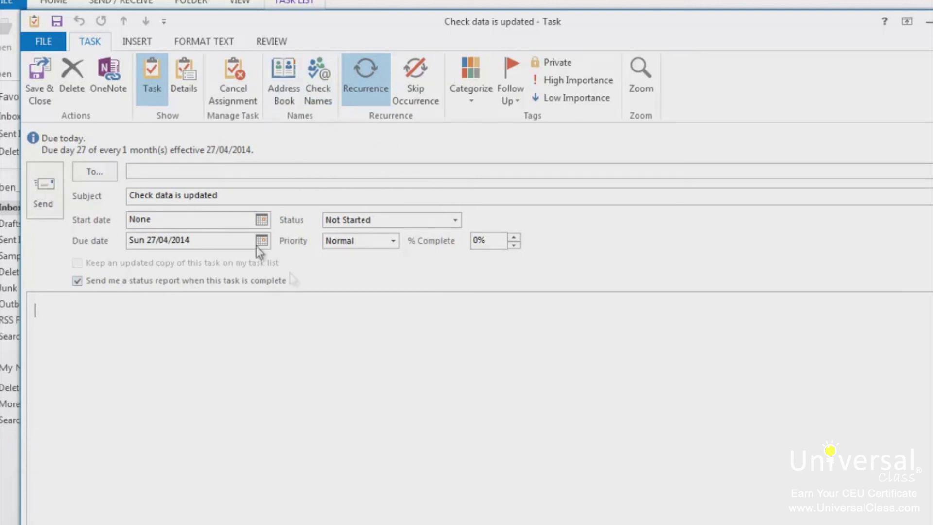
click(140, 169)
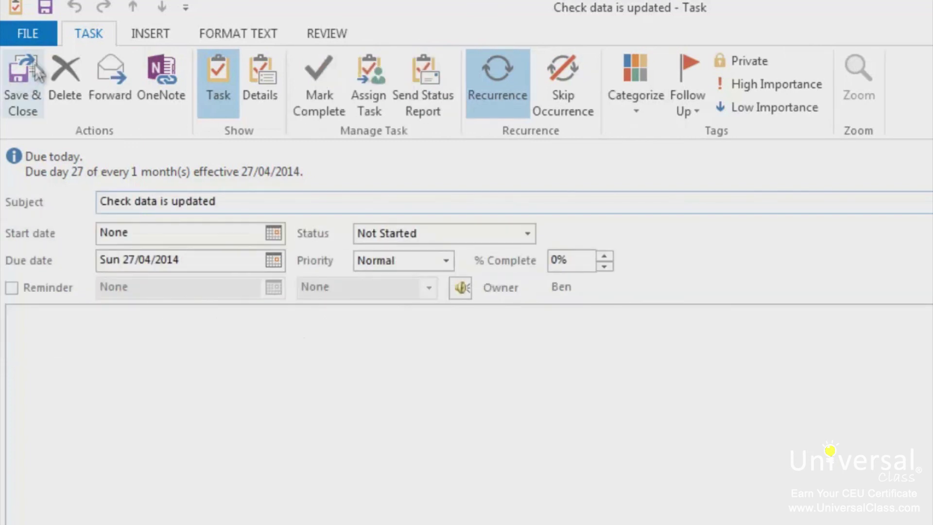
click(37, 72)
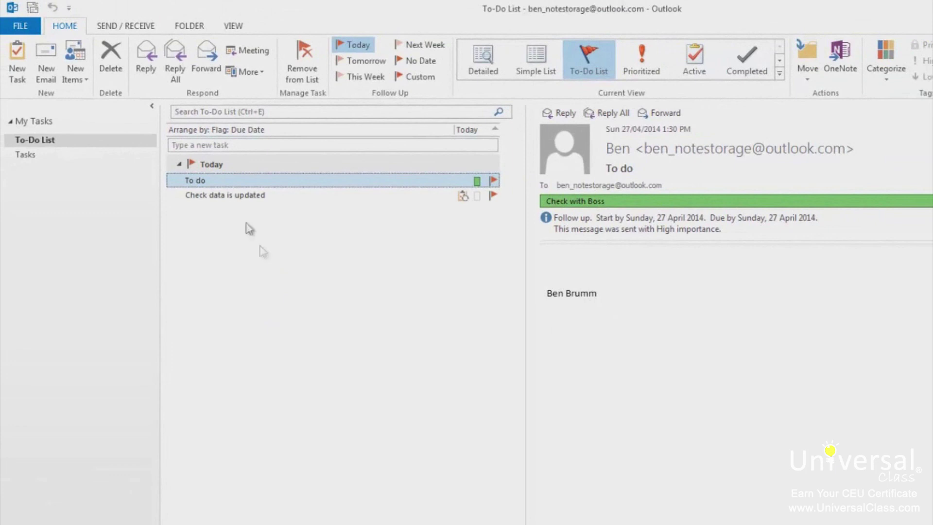
- Reopen the Check data is updated task and draft a status report for it
mouse_move(225, 198)
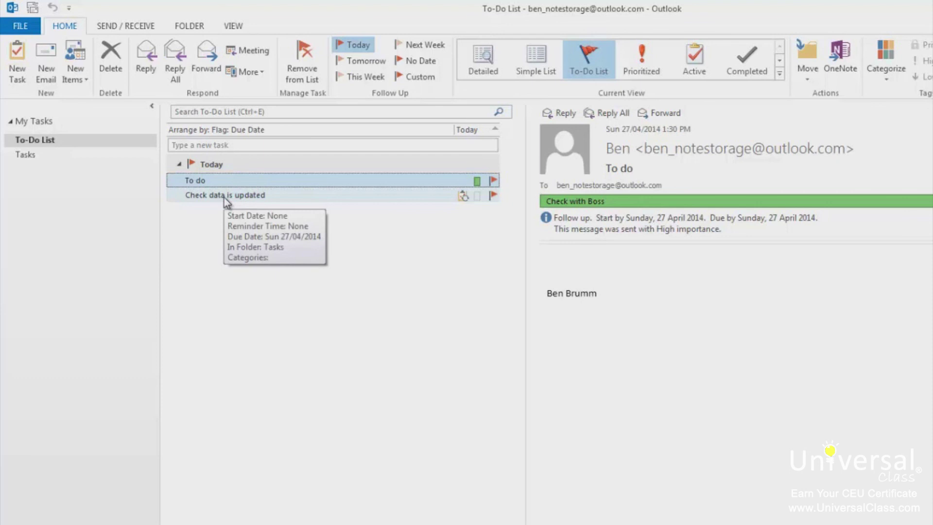
double_click(225, 195)
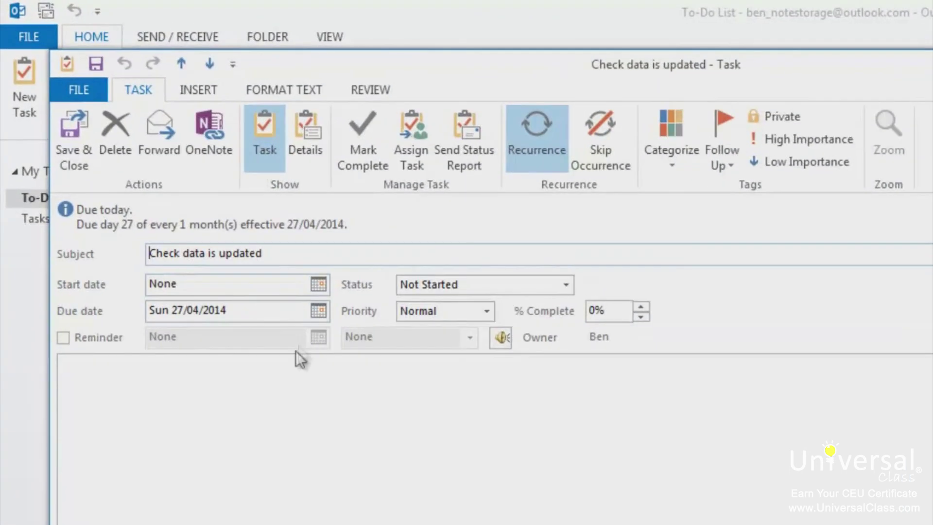
click(299, 359)
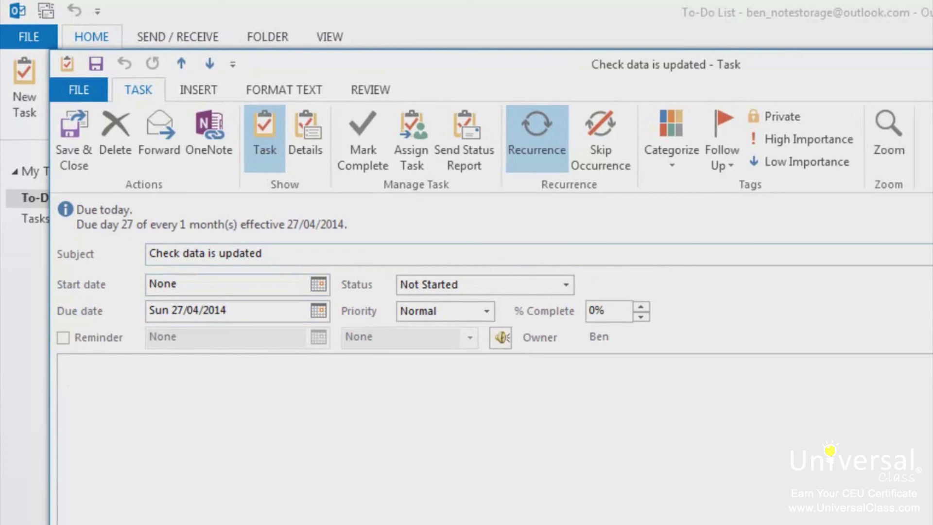
click(475, 151)
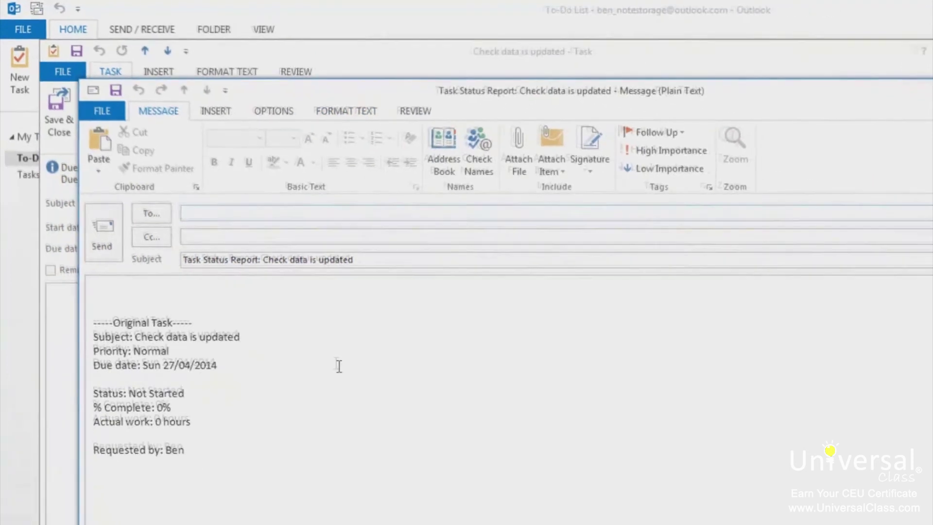